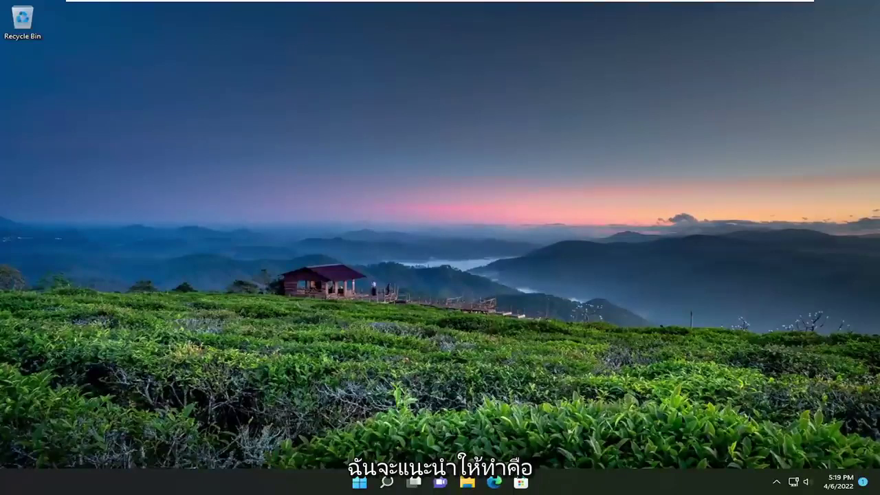
- Check status.epicgames.com in Chrome, confirm All Systems Operational, and close the browser
{"action": "left_click", "coordinate": [387, 482]}
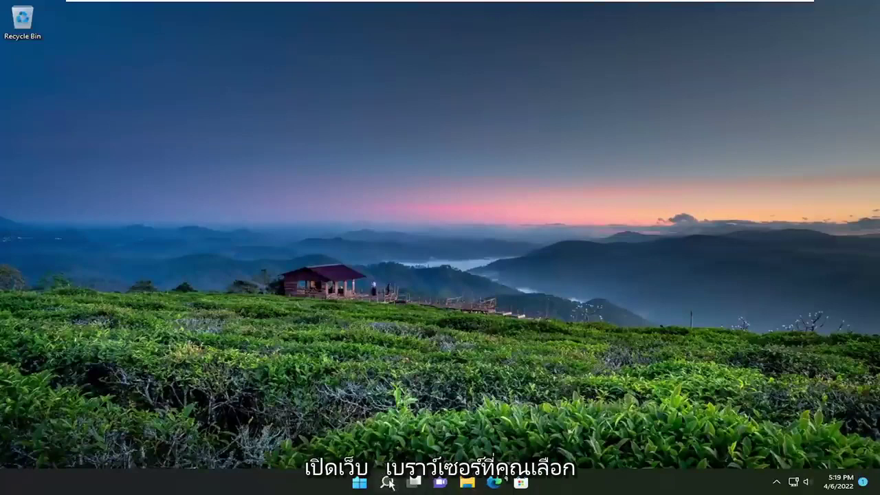
{"action": "type", "text": "Control Panel"}
{"action": "left_click", "coordinate": [271, 260]}
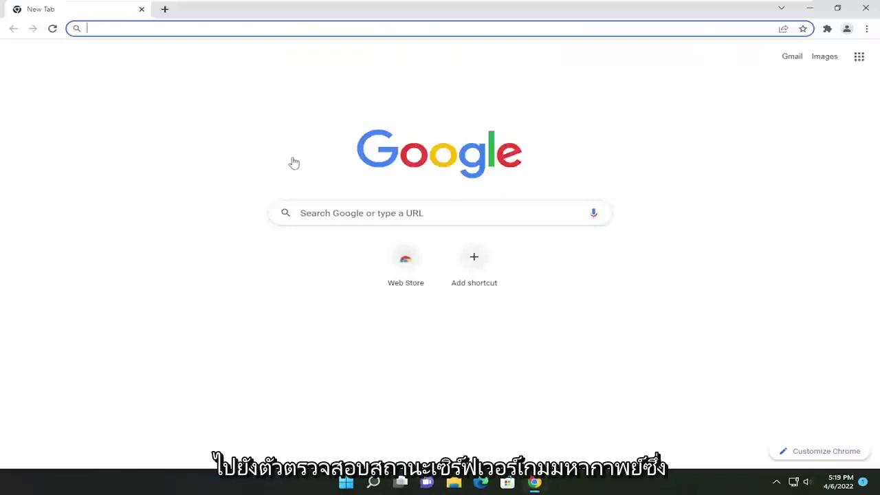
{"action": "type", "text": "https://status.epicgames.com/"}
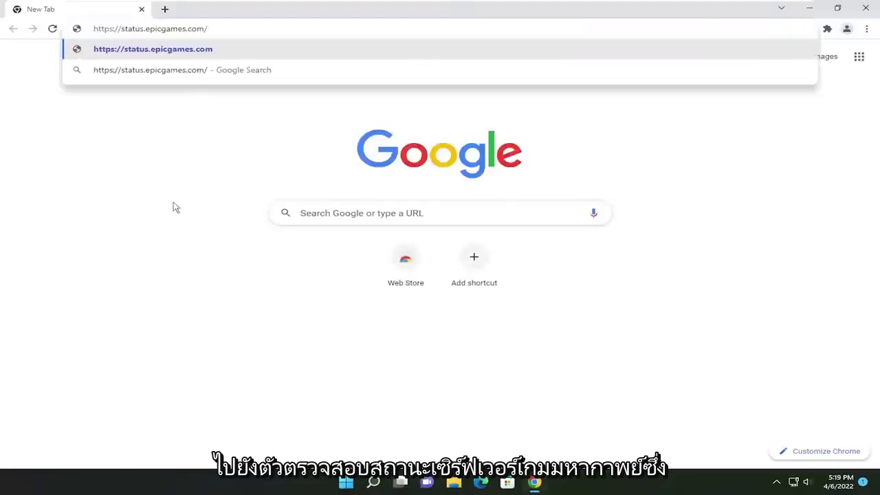
{"action": "key", "text": "Return"}
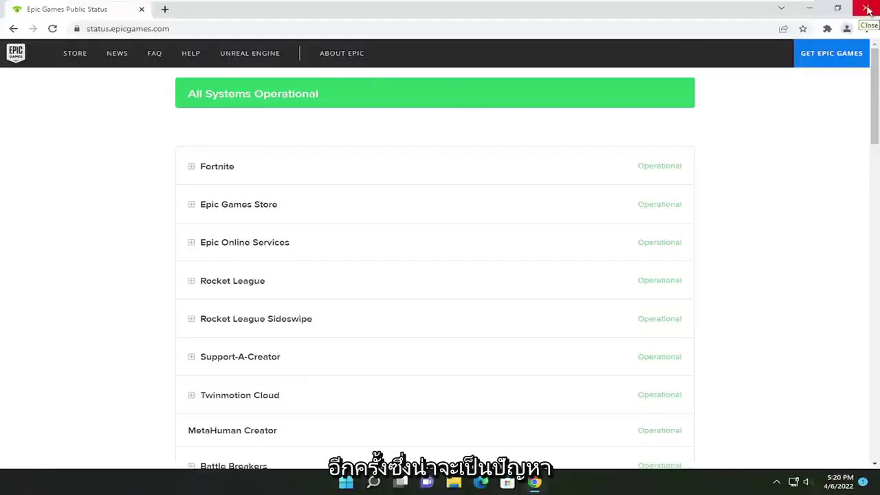
{"action": "left_click", "coordinate": [865, 7]}
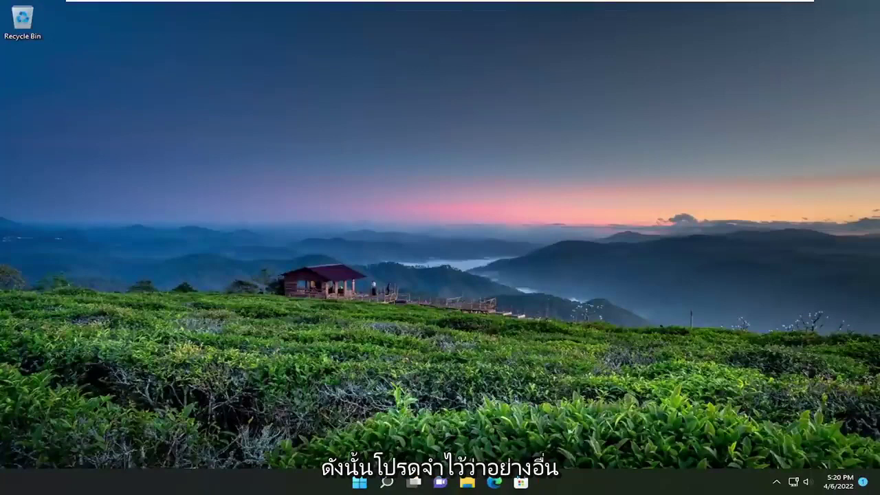
- Launch Command Prompt via 'cmd' search as administrator and approve the UAC prompt
{"action": "left_click", "coordinate": [385, 484]}
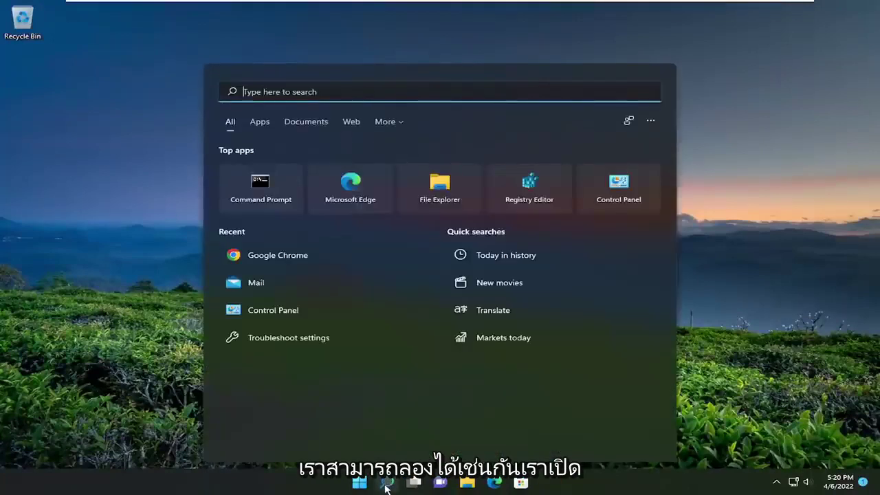
{"action": "type", "text": "cmd"}
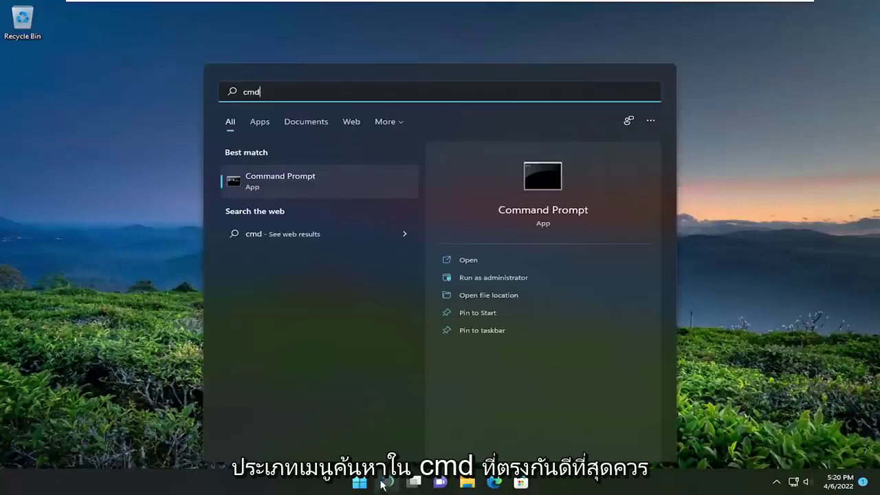
{"action": "right_click", "coordinate": [282, 185]}
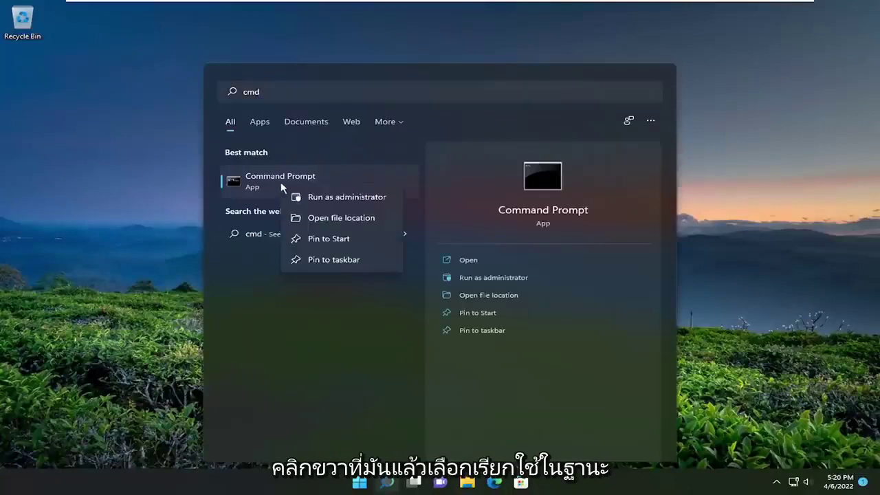
{"action": "left_click", "coordinate": [326, 198]}
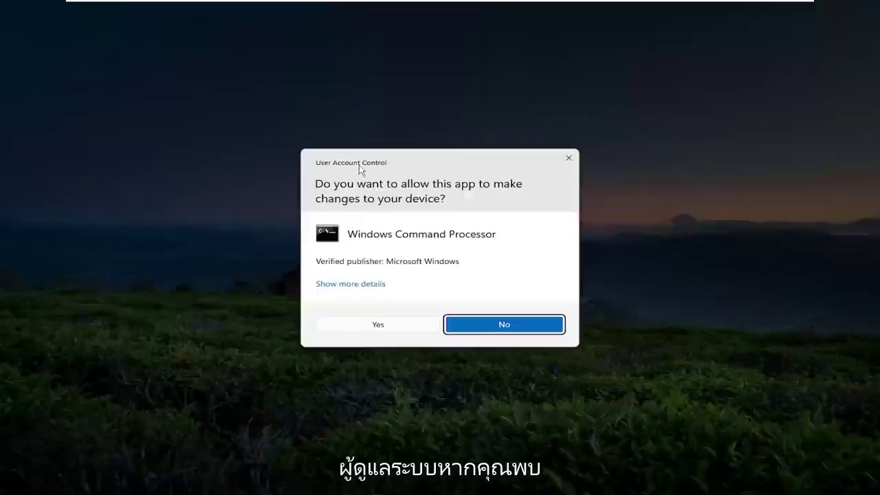
{"action": "left_click", "coordinate": [374, 328]}
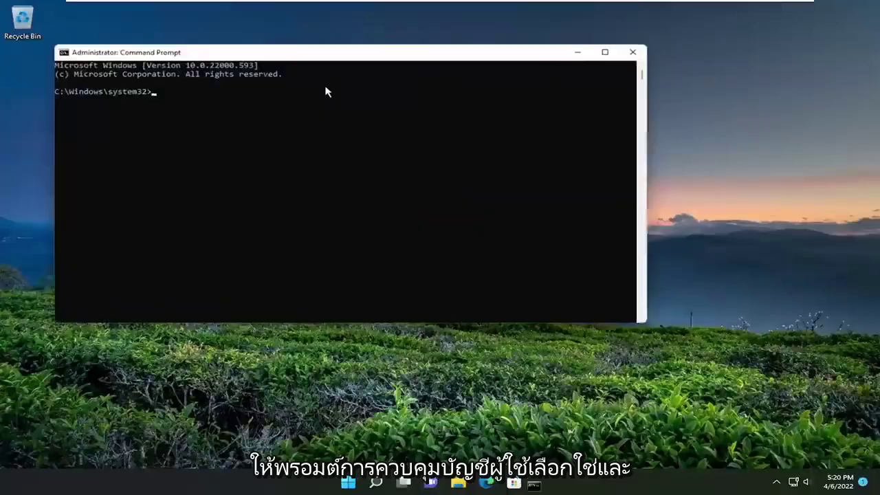
- Flush the DNS resolver cache with ipconfig /flushdns
{"action": "left_click_drag", "start_coordinate": [310, 54], "coordinate": [397, 76]}
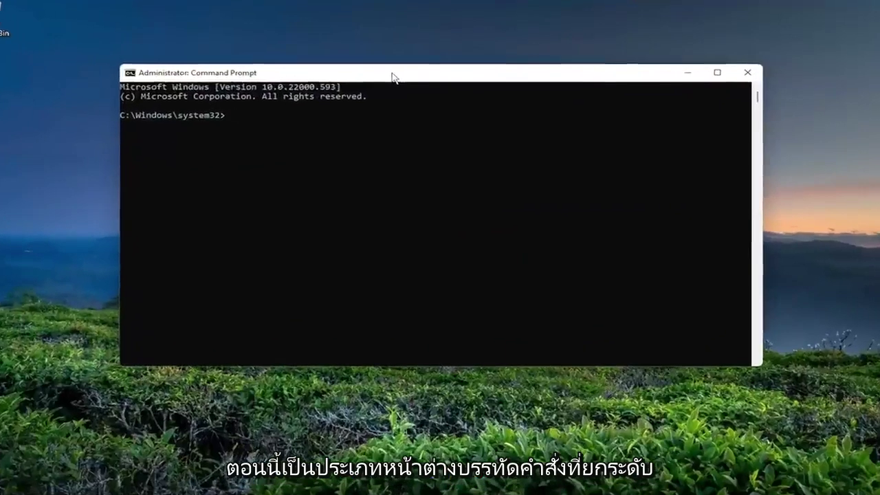
{"action": "type", "text": "ipc"}
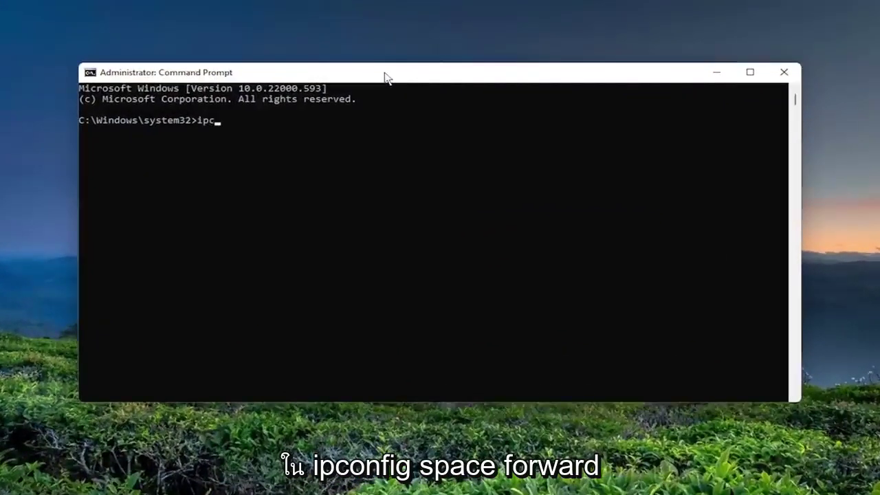
{"action": "type", "text": "onfig /flushdns"}
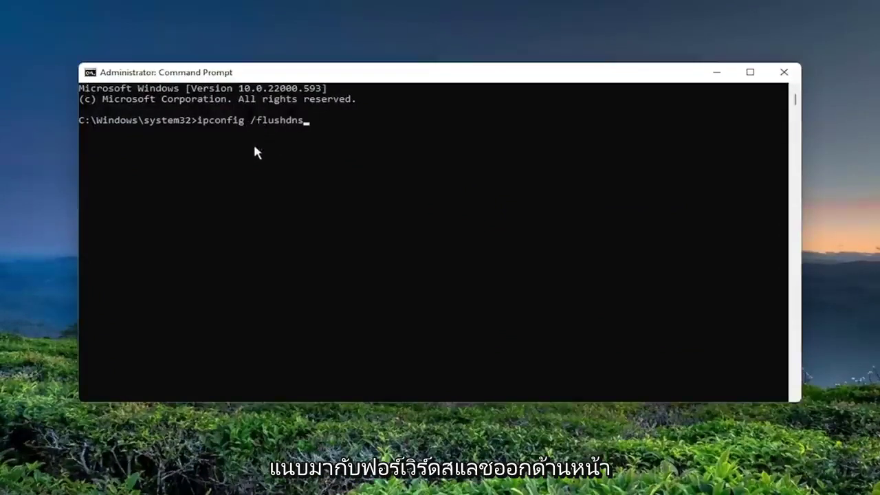
{"action": "key", "text": "Return"}
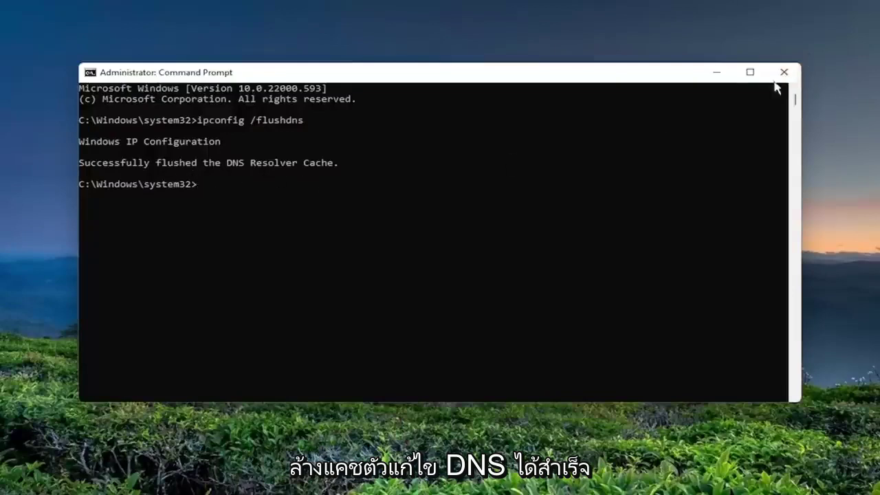
- Reset the Winsock catalog with netsh winsock reset, then close Command Prompt
{"action": "type", "text": "net"}
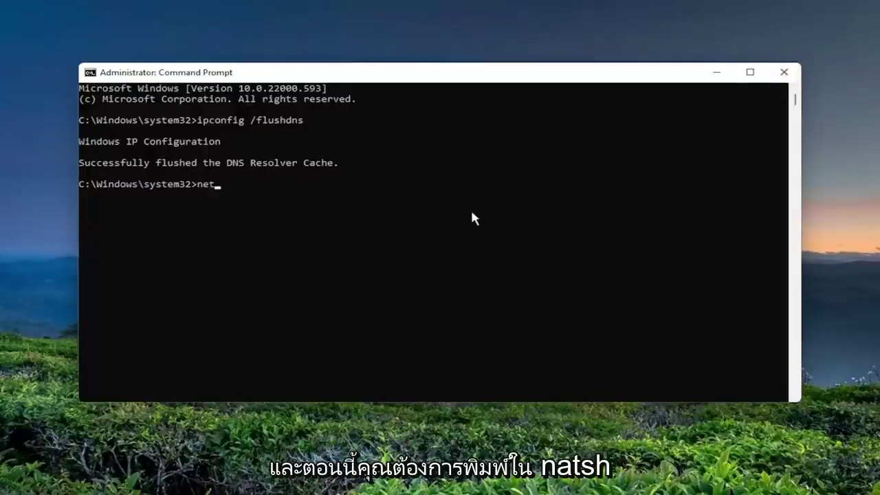
{"action": "type", "text": "sh w"}
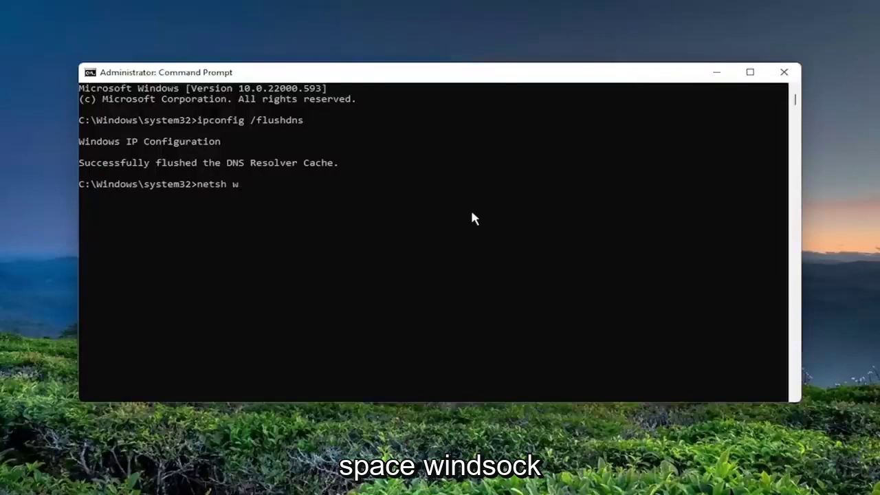
{"action": "type", "text": "ins"}
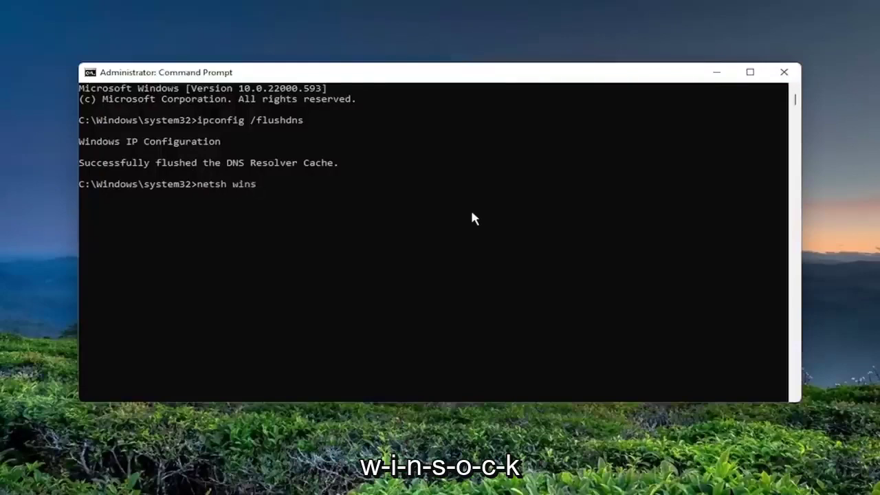
{"action": "type", "text": "ock reset"}
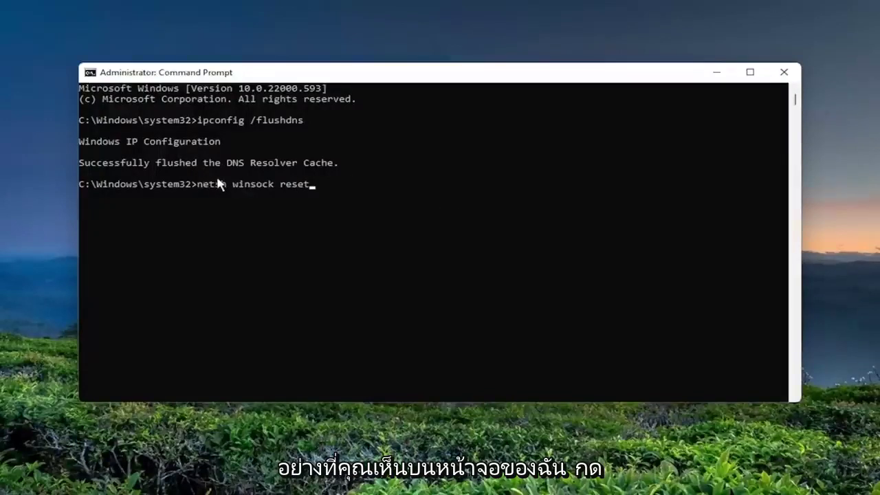
{"action": "key", "text": "Return"}
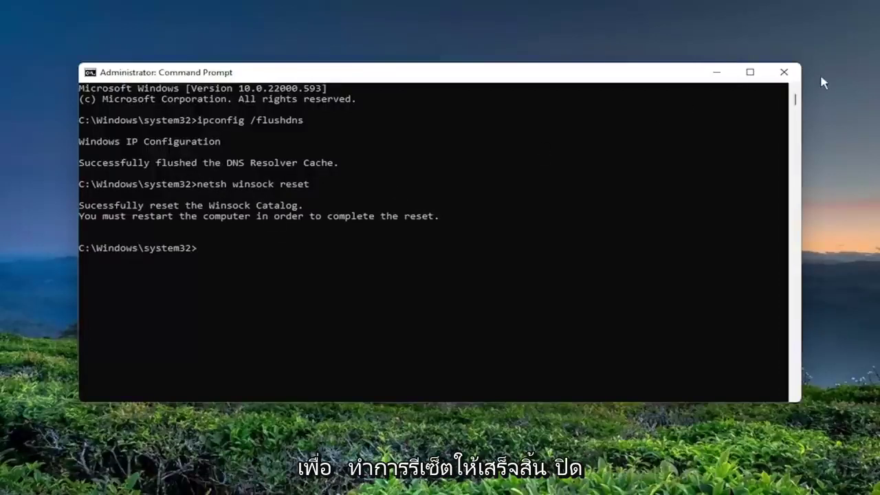
{"action": "left_click", "coordinate": [771, 72]}
- Restart the PC from the Win+X menu under Shut down or sign out
{"action": "key", "text": "super+x"}
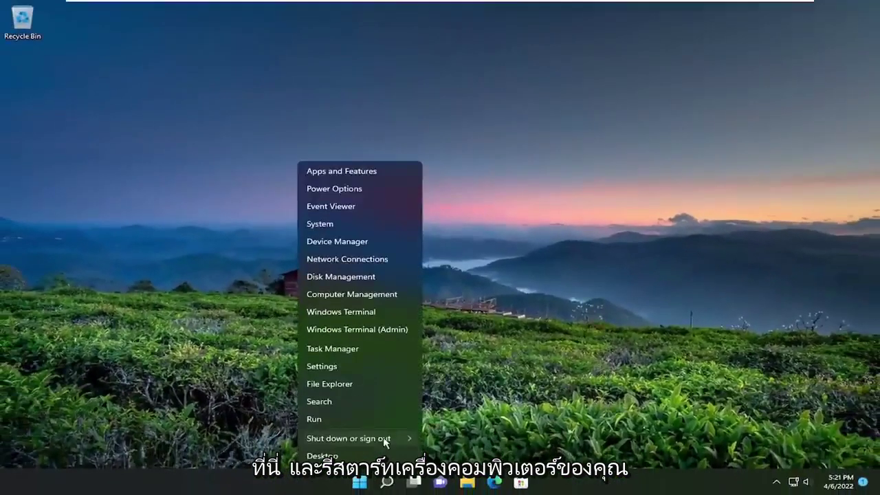
{"action": "mouse_move", "coordinate": [371, 438]}
{"action": "left_click", "coordinate": [461, 457]}
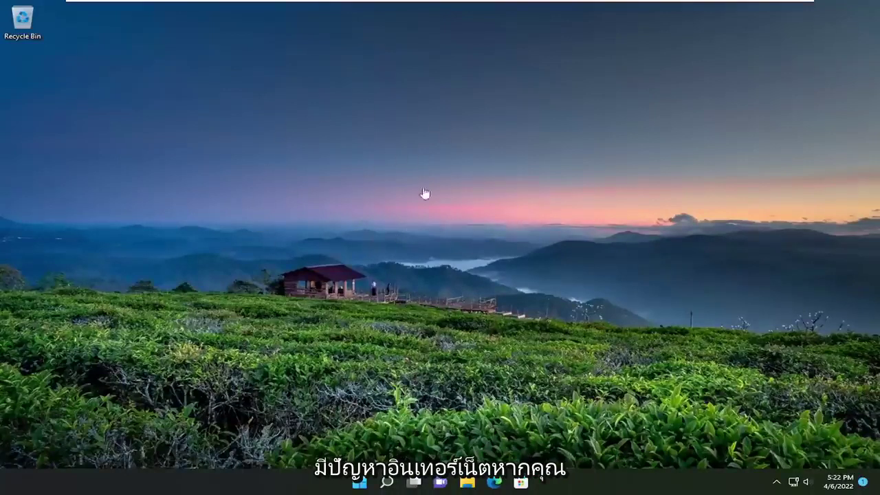
- Open Settings and go to Network & internet > Advanced network settings > Network reset
{"action": "left_click", "coordinate": [386, 484]}
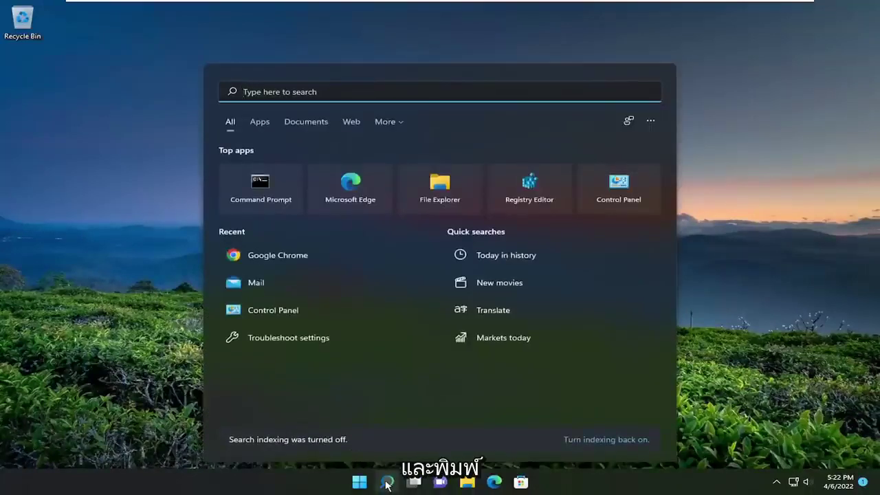
{"action": "type", "text": "settings"}
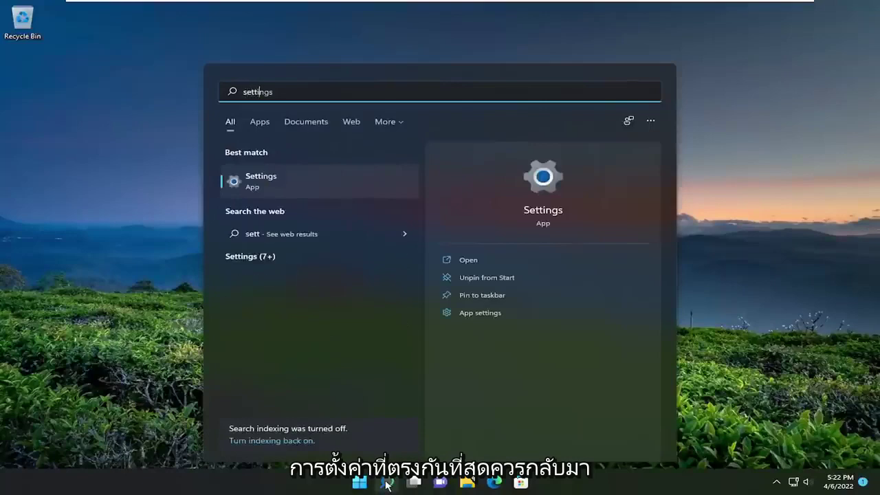
{"action": "left_click", "coordinate": [282, 187]}
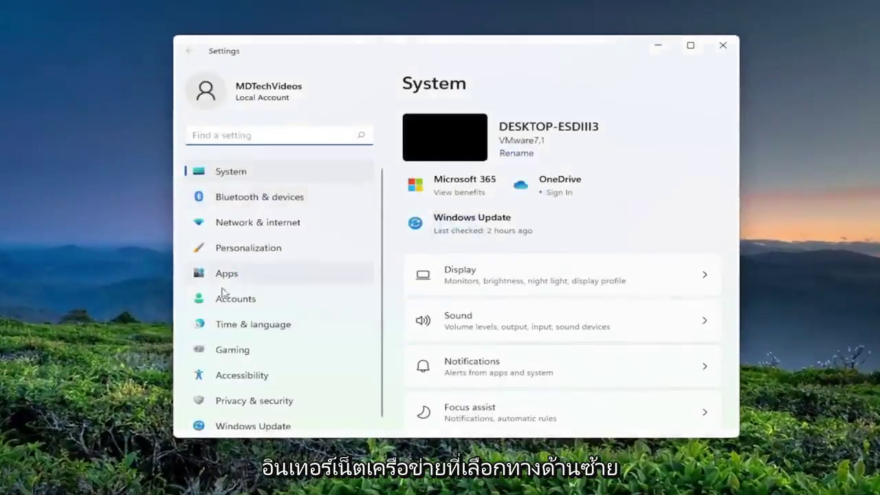
{"action": "left_click", "coordinate": [234, 224]}
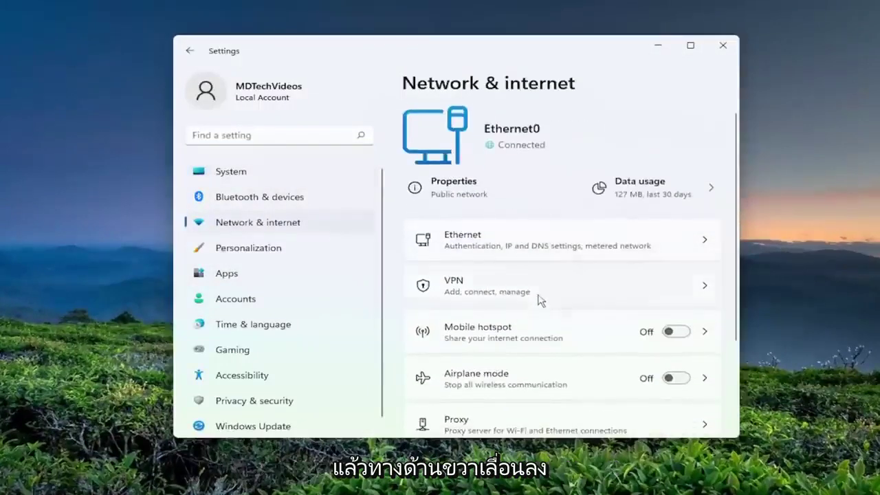
{"action": "scroll", "coordinate": [550, 306], "scroll_direction": "down", "scroll_amount": 3}
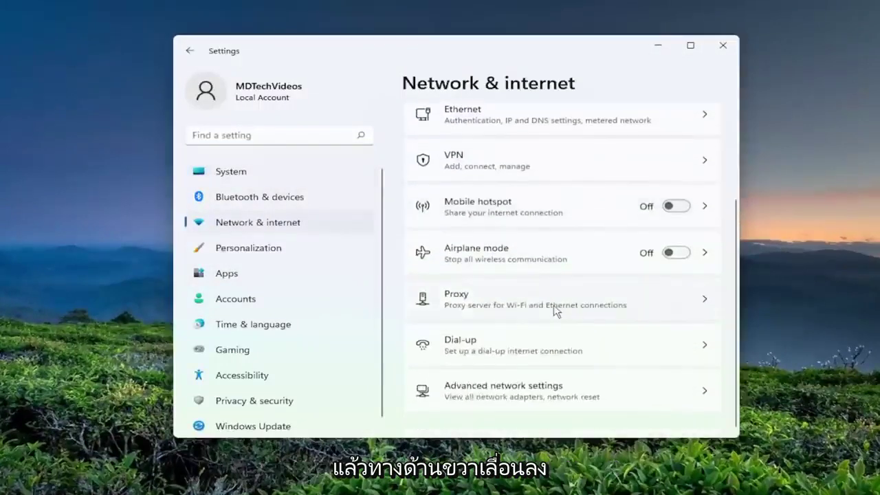
{"action": "left_click", "coordinate": [507, 392]}
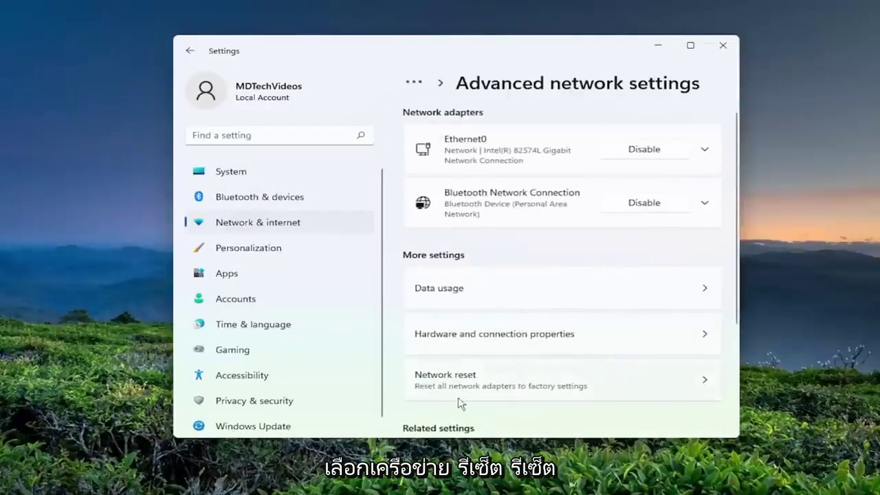
{"action": "left_click", "coordinate": [556, 388]}
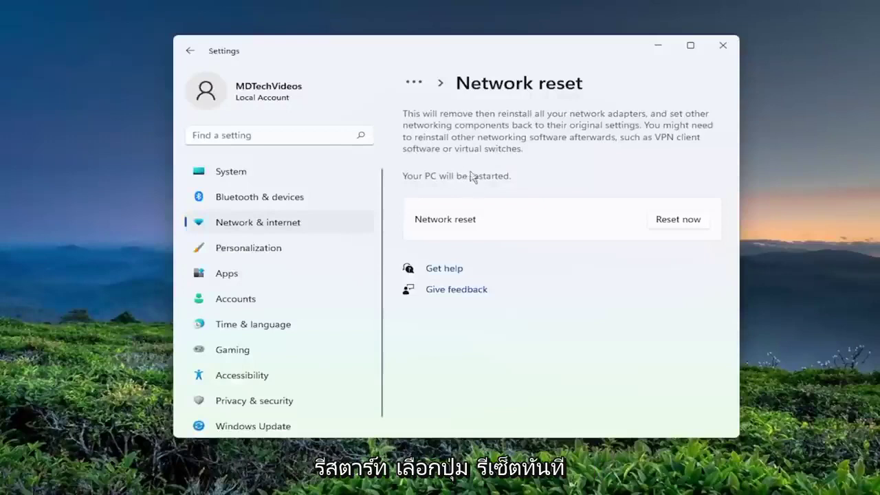
- Confirm Reset now for all network adapters, dismiss the sign-out notice, and close Settings
{"action": "left_click", "coordinate": [678, 220]}
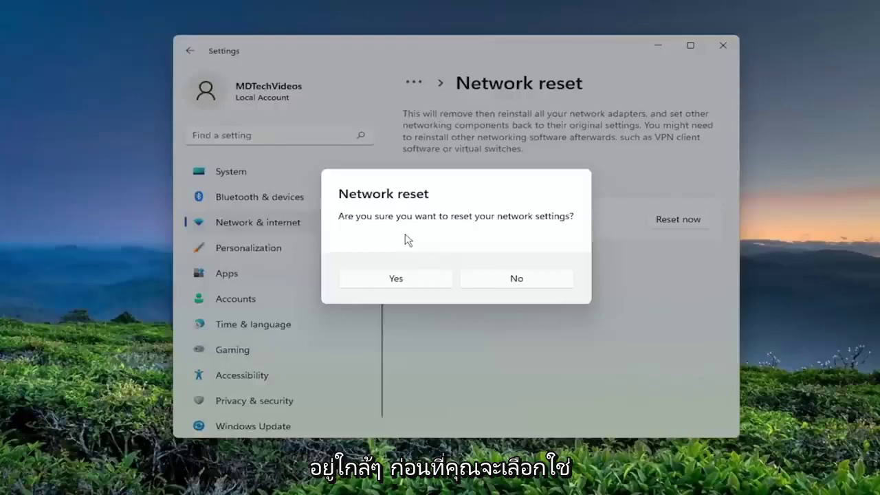
{"action": "left_click", "coordinate": [393, 277]}
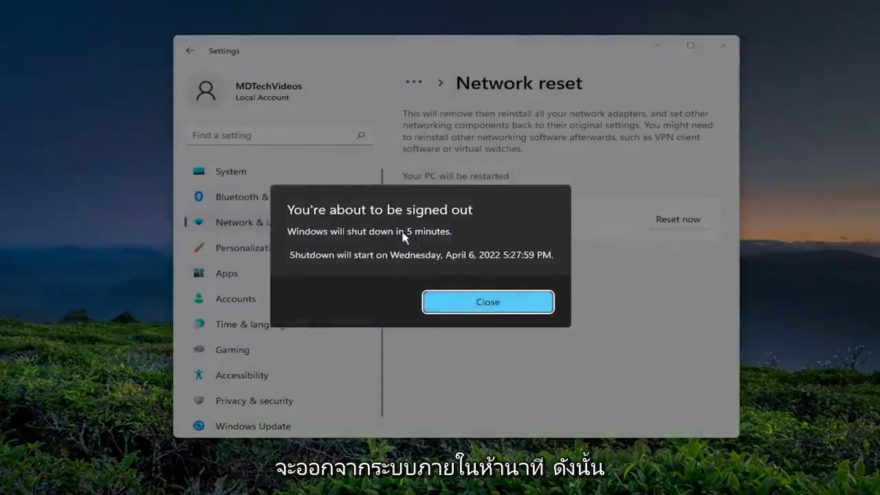
{"action": "left_click", "coordinate": [488, 302]}
{"action": "left_click", "coordinate": [723, 45]}
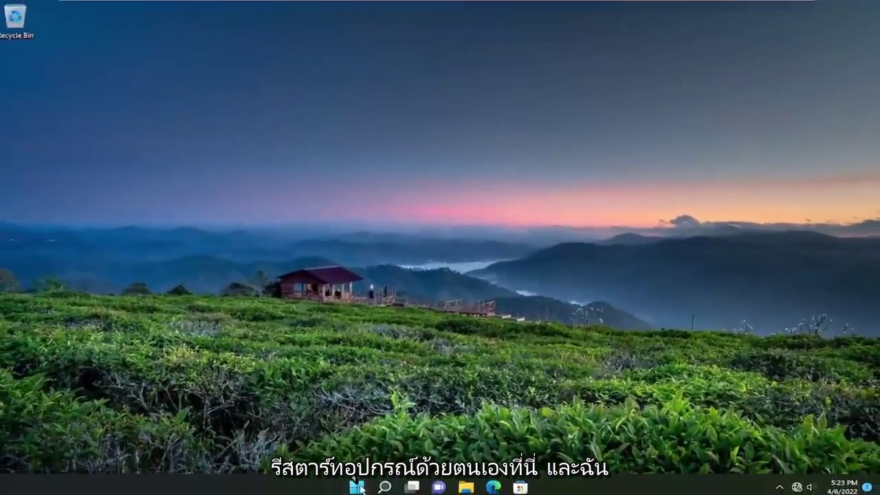
- Restart the PC immediately from the Start button's Shut down or sign out menu
{"action": "right_click", "coordinate": [360, 488]}
{"action": "mouse_move", "coordinate": [367, 440]}
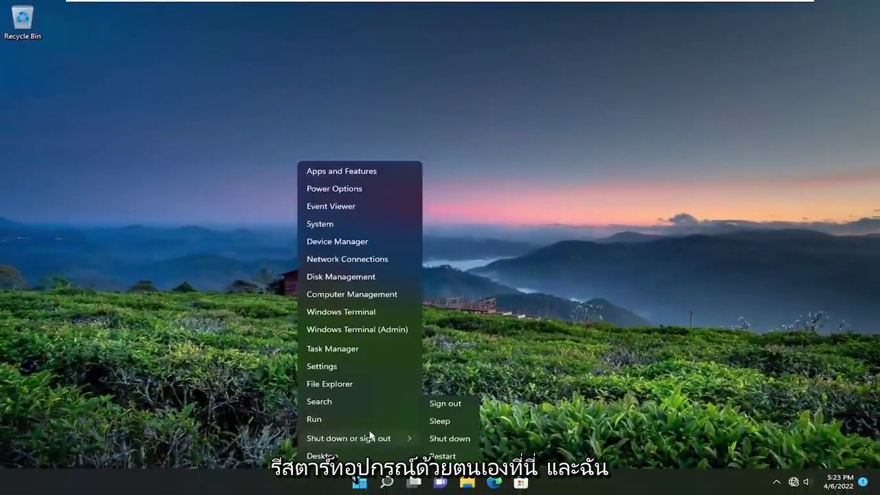
{"action": "left_click", "coordinate": [449, 460]}
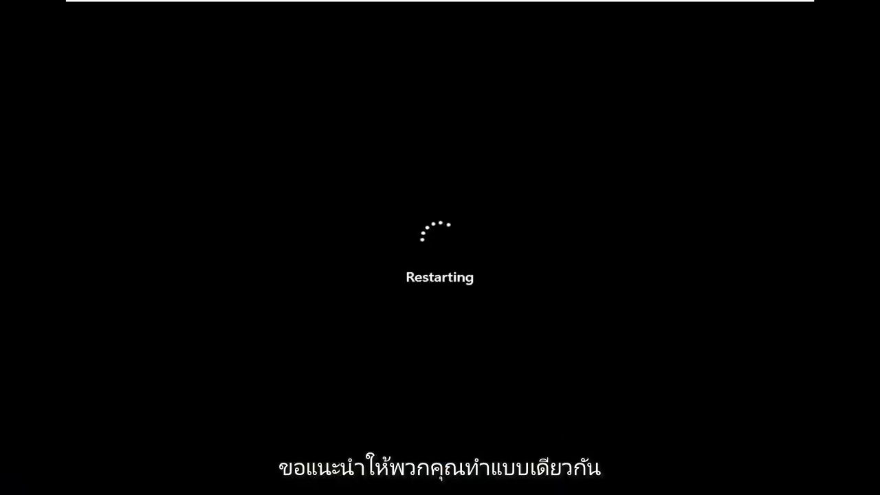